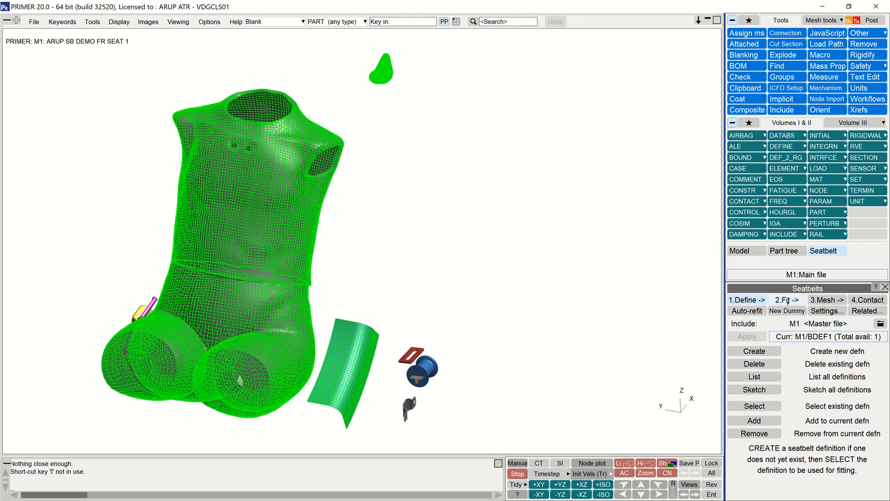
# Step: Open the belt's path definition in the fitting stage, inspect the shoulder slipring area, and save the path
pyautogui.click(787, 299)
pyautogui.click(770, 352)
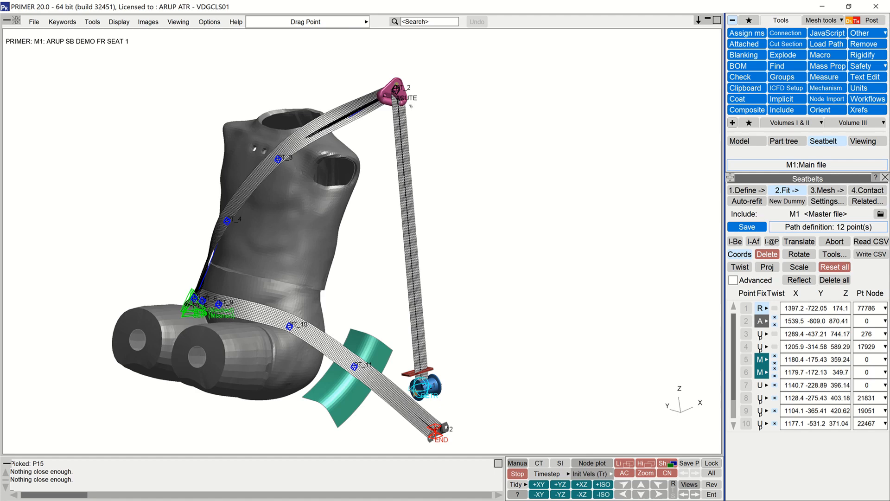
pyautogui.scroll(5, 411, 106)
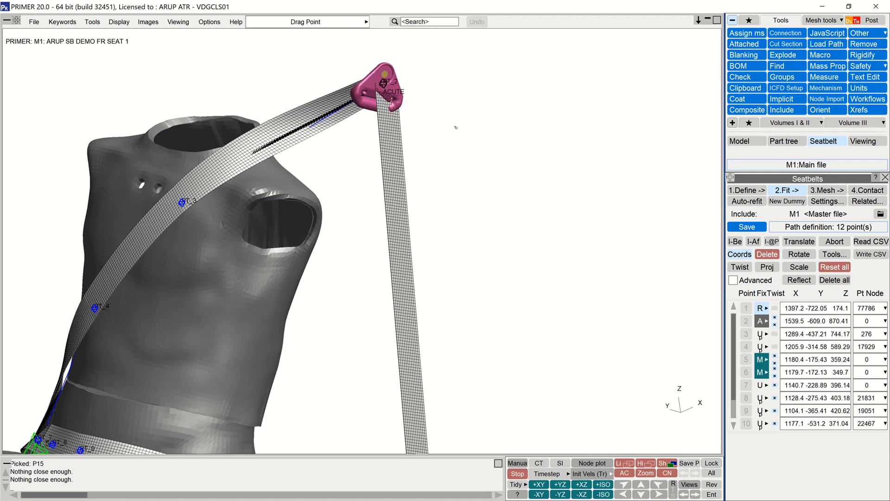
pyautogui.scroll(2, 456, 127)
pyautogui.click(747, 227)
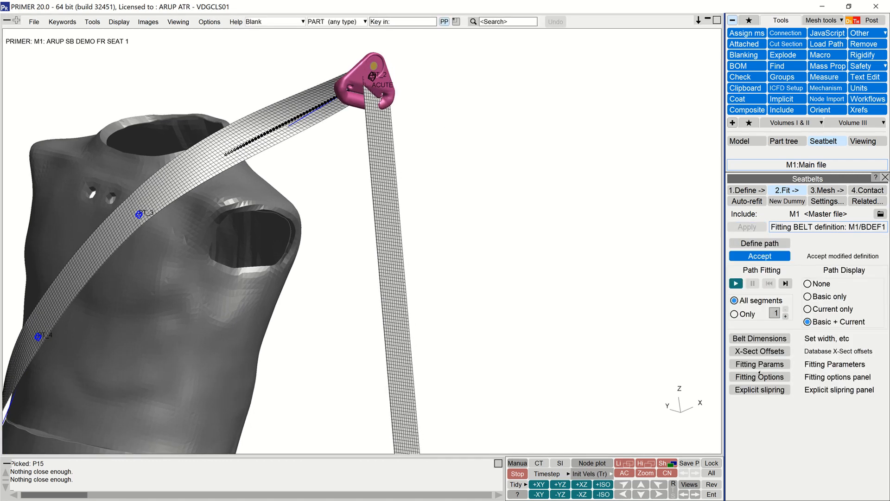
# Step: Open the explicit slipring settings and restore stored View 1 for a close-up of the shoulder slipring
pyautogui.click(759, 389)
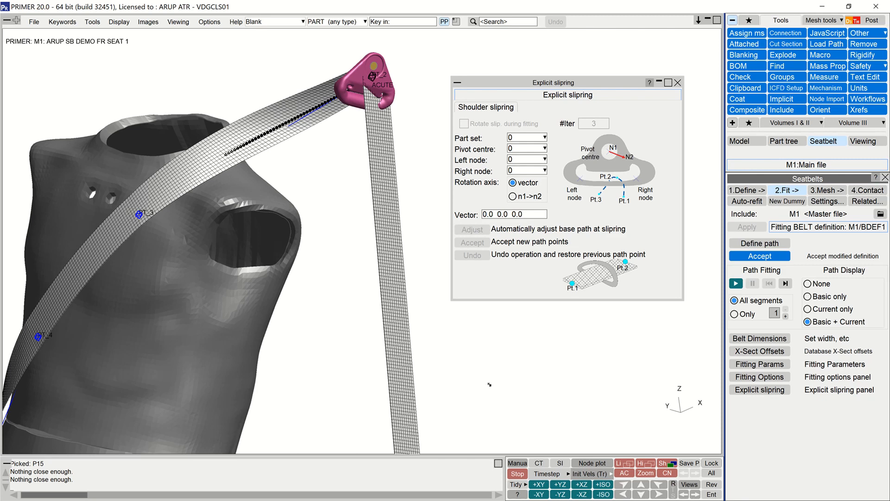
pyautogui.scroll(-5, 488, 384)
pyautogui.keyDown('ctrl'); pyautogui.keyDown('shift'); pyautogui.moveTo(394, 327); pyautogui.dragTo(246, 254, button='middle'); pyautogui.keyUp('shift'); pyautogui.keyUp('ctrl')
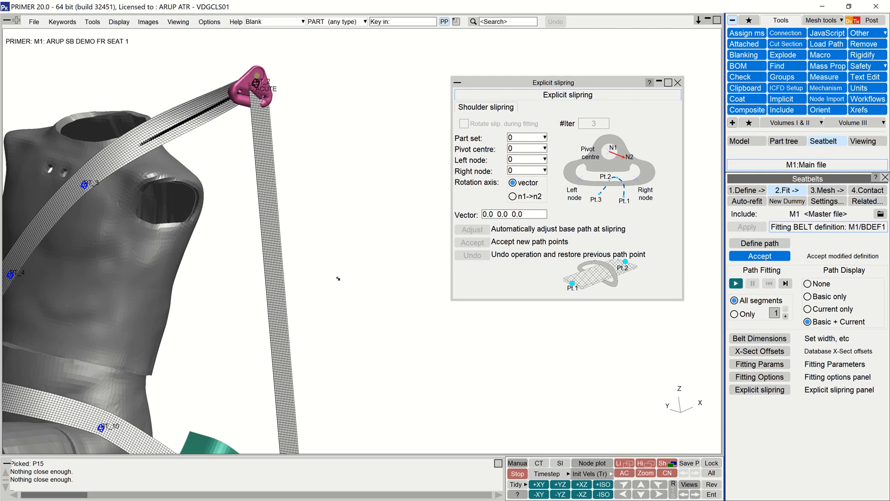
pyautogui.scroll(1, 349, 246)
pyautogui.scroll(-2, 349, 246)
pyautogui.scroll(-2, 350, 246)
pyautogui.keyDown('ctrl'); pyautogui.keyDown('shift'); pyautogui.moveTo(317, 195); pyautogui.dragTo(291, 139, button='middle'); pyautogui.keyUp('shift'); pyautogui.keyUp('ctrl')
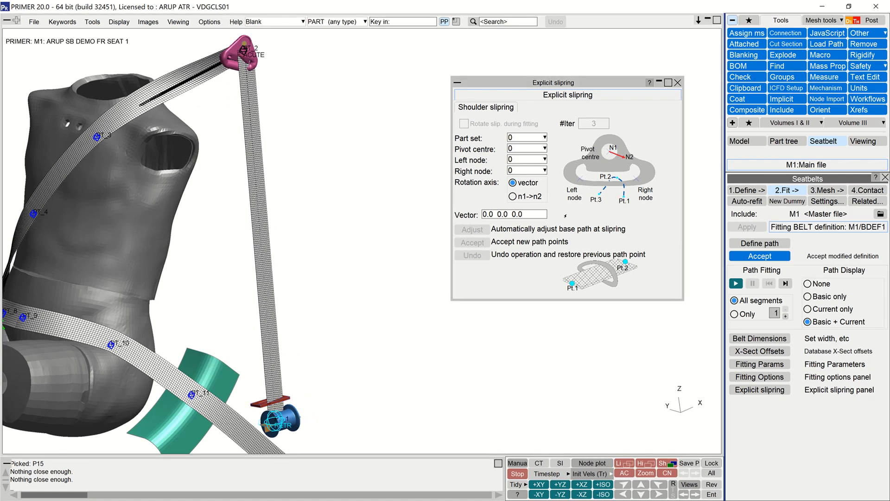
pyautogui.click(864, 141)
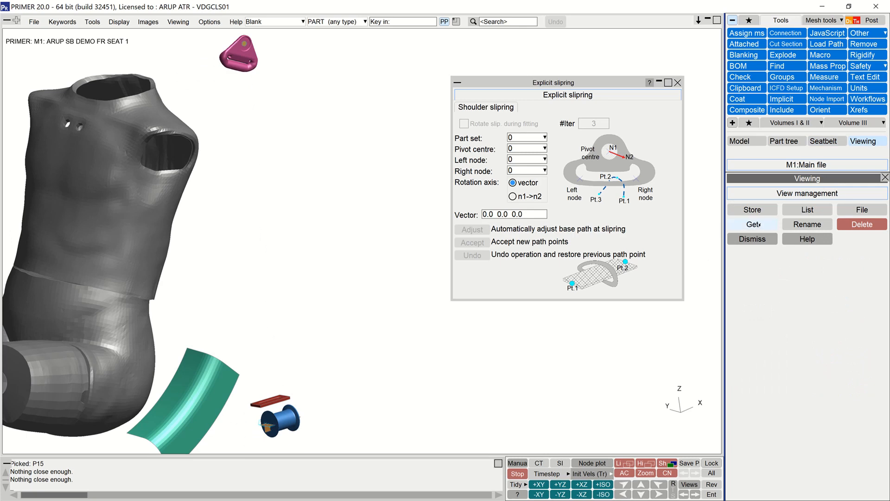
pyautogui.click(759, 225)
pyautogui.click(754, 323)
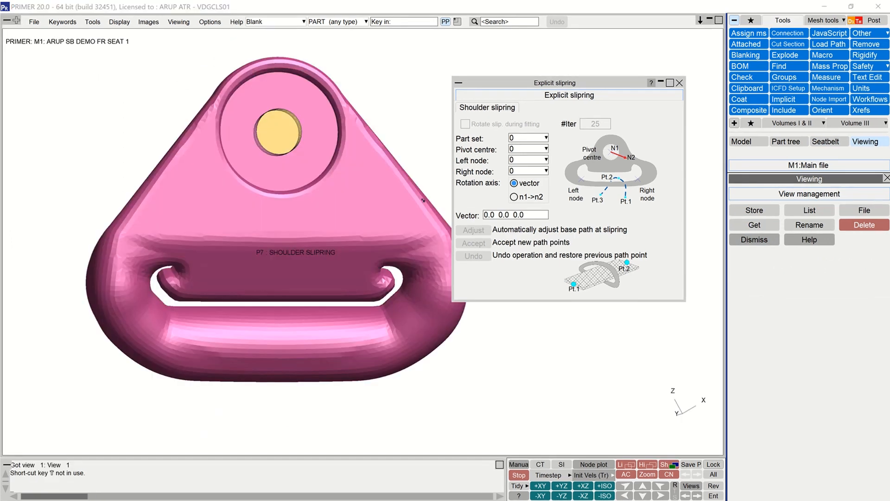
# Step: Assign part set 1 to the shoulder slipring and pick node 54109 in the bolt hole as its pivot centre
pyautogui.click(546, 137)
pyautogui.click(538, 159)
pyautogui.click(434, 257)
pyautogui.click(483, 306)
pyautogui.click(547, 149)
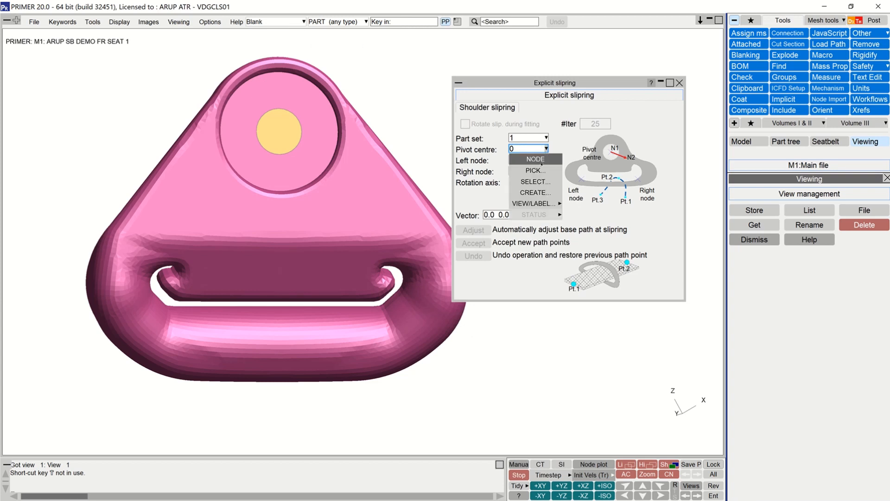
pyautogui.click(535, 170)
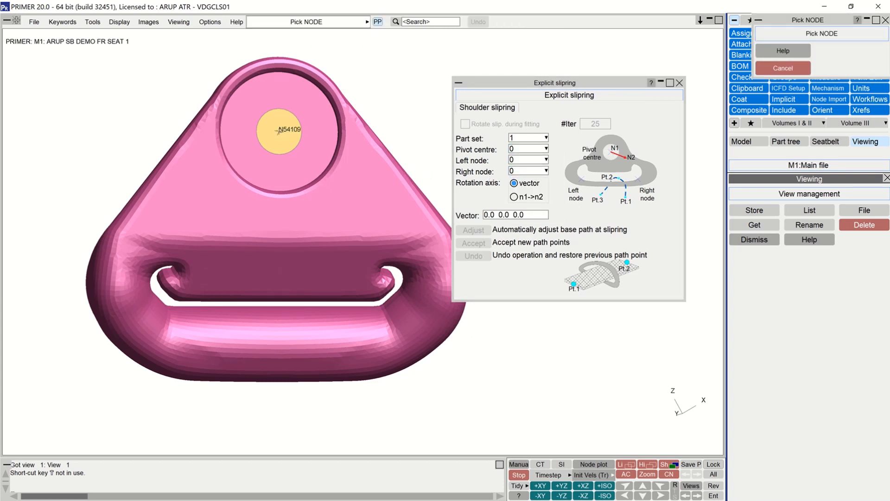
pyautogui.click(279, 130)
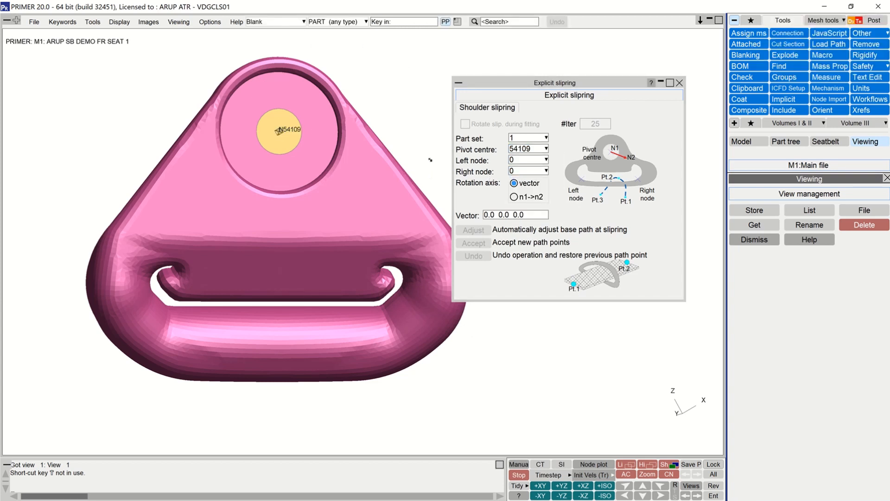
# Step: Pick node 55941 as the left node and node 60208 as the right node of the slipring slot
pyautogui.click(546, 160)
pyautogui.click(545, 182)
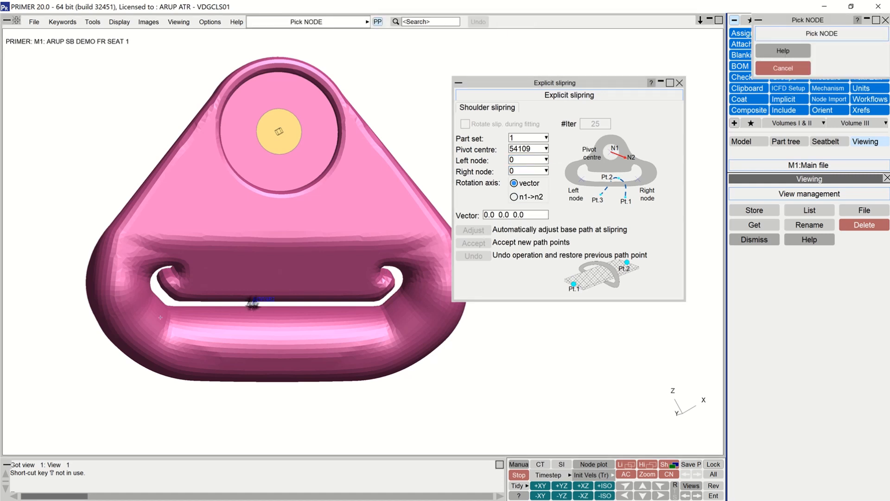
pyautogui.click(253, 313)
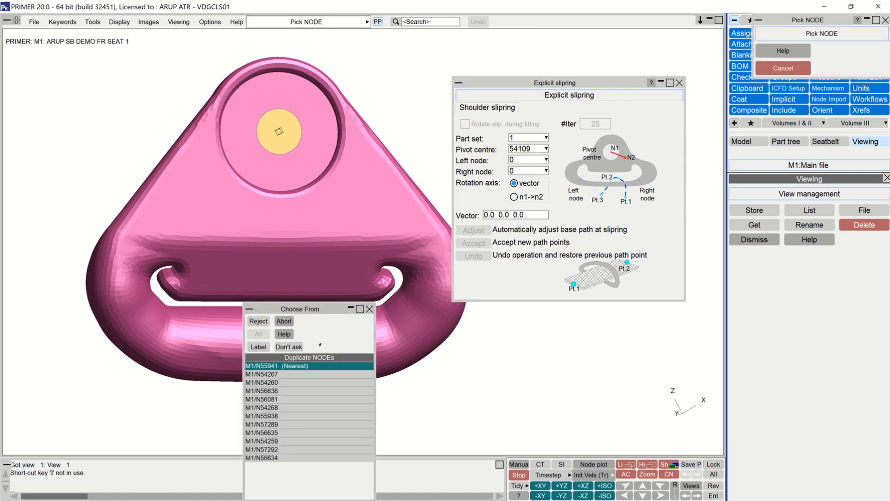
pyautogui.click(278, 364)
pyautogui.click(547, 170)
pyautogui.click(533, 183)
pyautogui.click(383, 310)
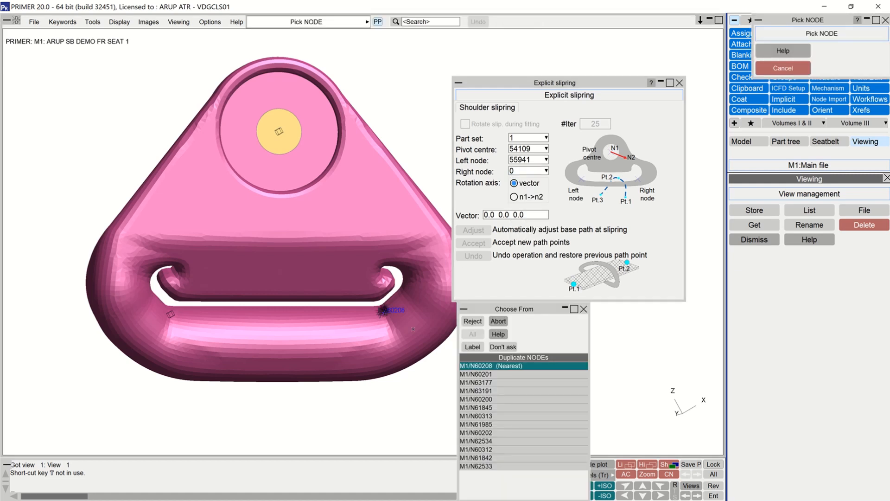
pyautogui.click(491, 377)
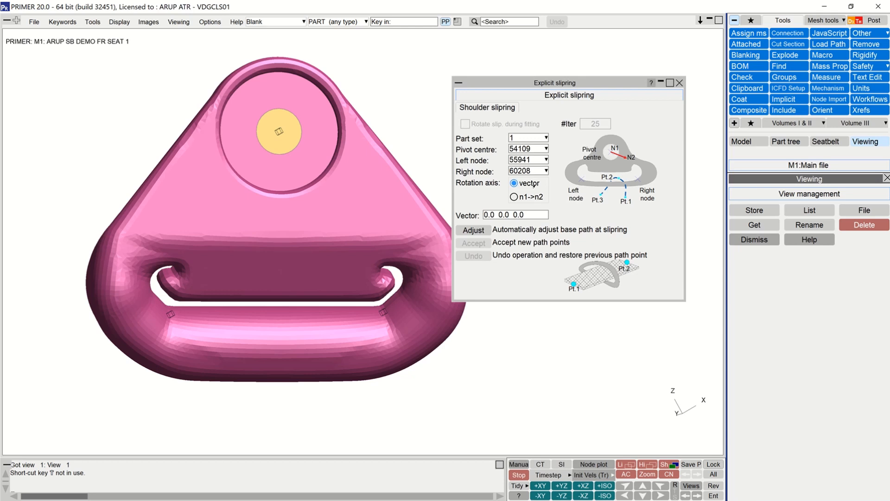
# Step: Define the slipring's rotation axis by vector and set it to 0.0, -1.0, 0.0
pyautogui.click(515, 197)
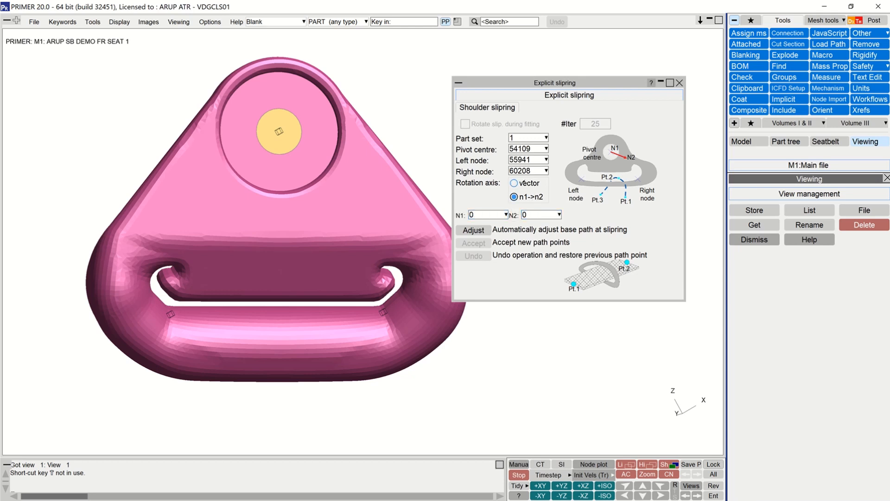
pyautogui.click(517, 183)
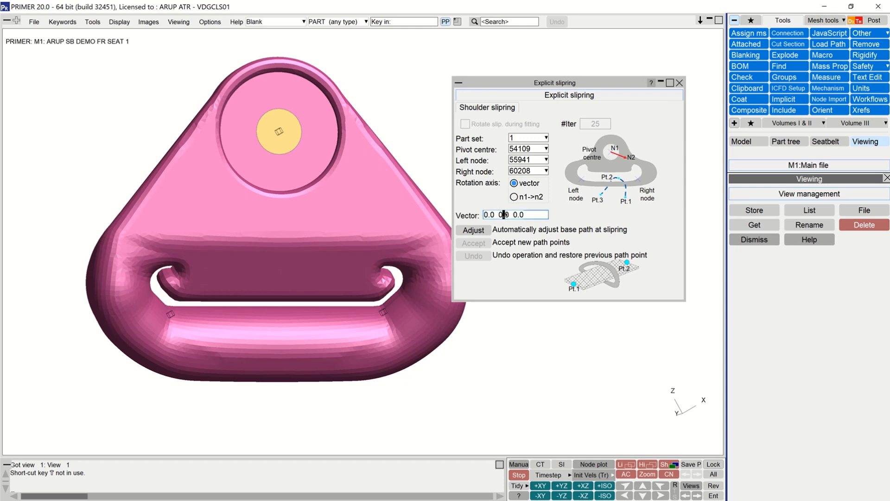
pyautogui.doubleClick(504, 215)
pyautogui.write('-1.0')
pyautogui.press('Return')
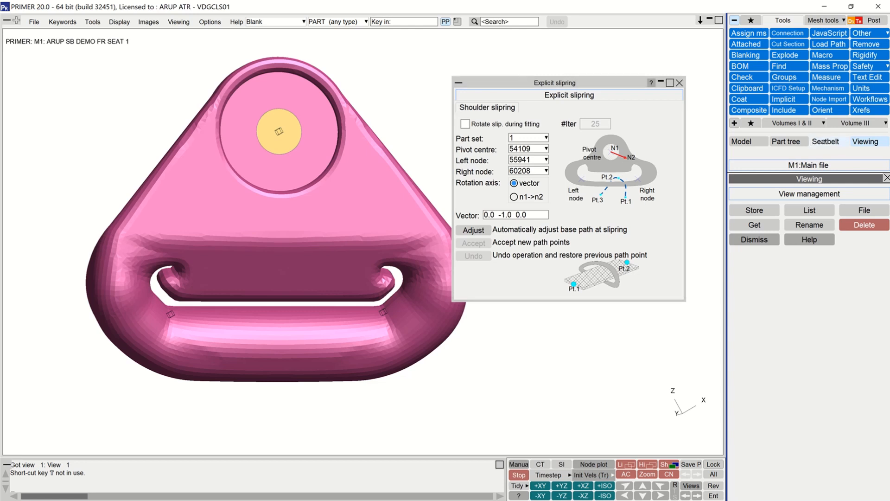
# Step: Return to the seatbelt fitting tools and automatically adjust the base path at the slipring
pyautogui.click(826, 141)
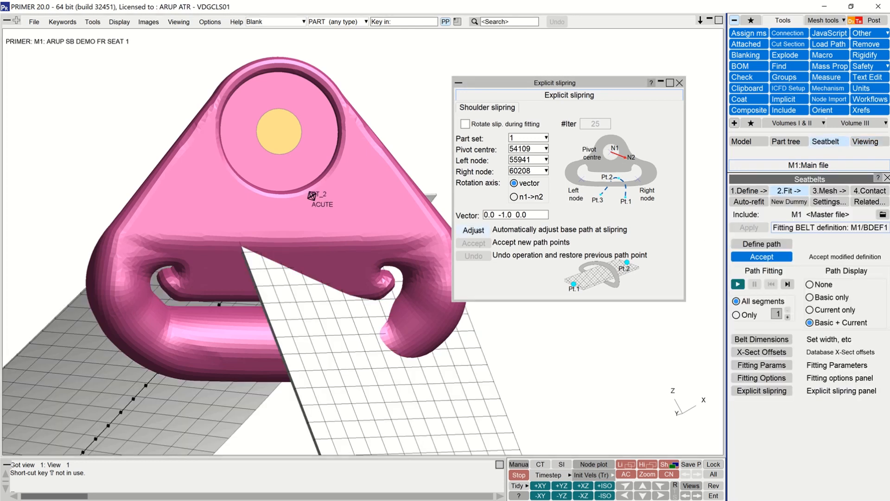
pyautogui.click(478, 230)
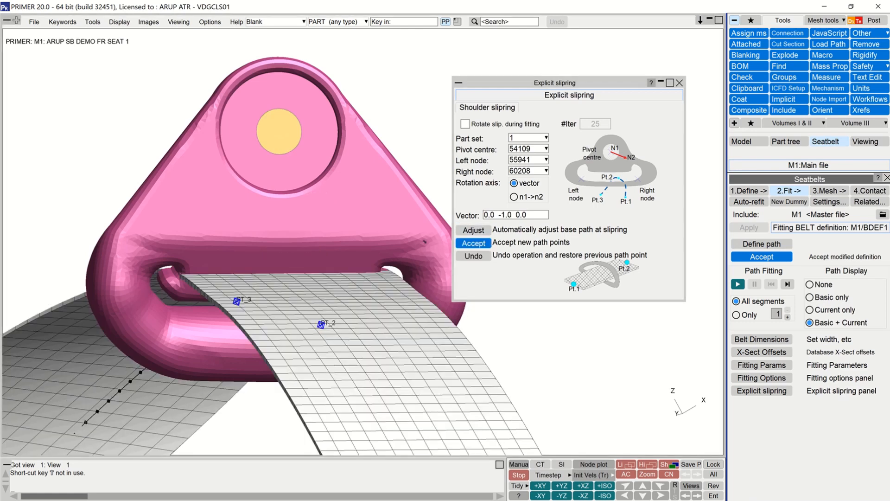
pyautogui.keyDown('shift'); pyautogui.moveTo(187, 313); pyautogui.dragTo(251, 310); pyautogui.keyUp('shift')
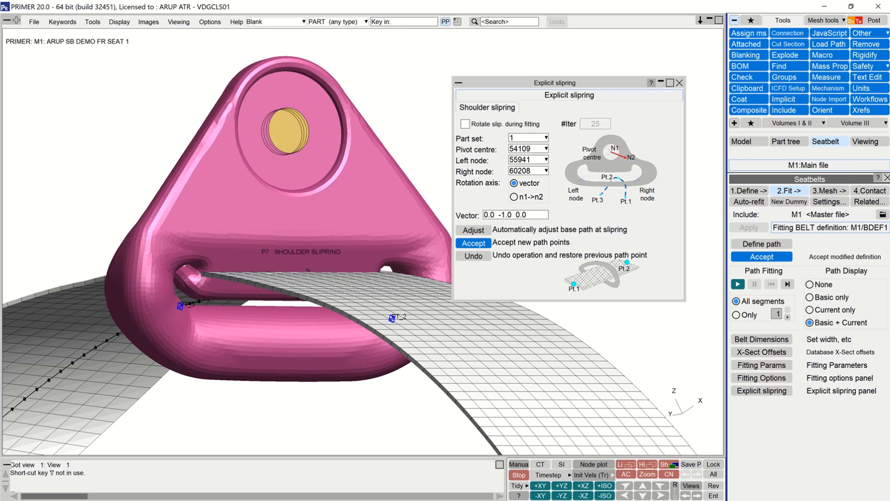
# Step: Edit the belt path definition and lower path points 2 and 3 to about Z 845 and 850
pyautogui.click(762, 244)
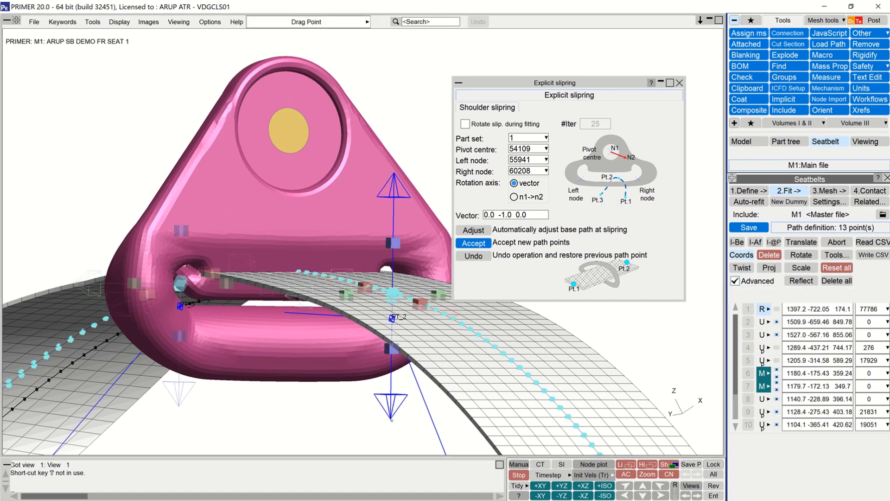
pyautogui.moveTo(390, 405); pyautogui.dragTo(390, 432)
pyautogui.moveTo(179, 392); pyautogui.dragTo(340, 360)
# Step: Bend the belt downward at path points 2 and 3 on both sides of the slipring, and accept the new path points
pyautogui.moveTo(541, 351); pyautogui.dragTo(524, 432)
pyautogui.keyDown('ctrl'); pyautogui.keyDown('shift'); pyautogui.moveTo(82, 349); pyautogui.dragTo(201, 301, button='middle'); pyautogui.keyUp('shift'); pyautogui.keyUp('ctrl')
pyautogui.keyDown('ctrl'); pyautogui.keyDown('shift'); pyautogui.moveTo(201, 302); pyautogui.dragTo(168, 245); pyautogui.keyUp('shift'); pyautogui.keyUp('ctrl')
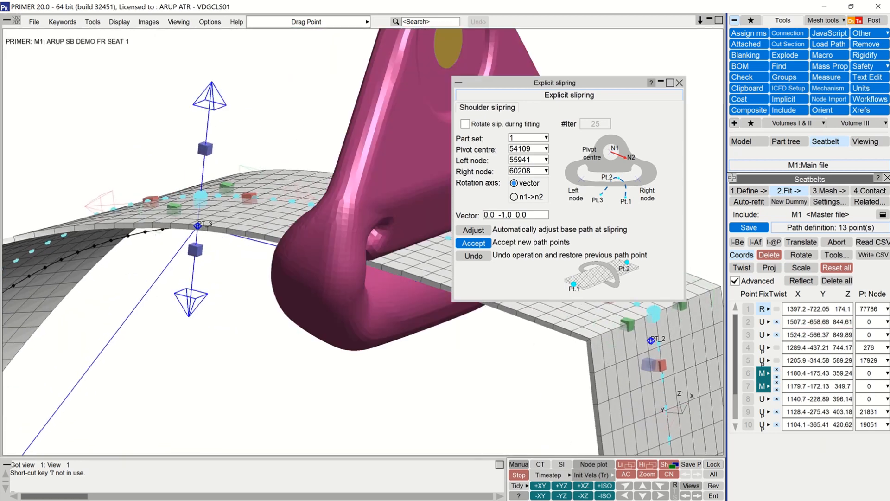
pyautogui.moveTo(151, 201); pyautogui.dragTo(189, 250)
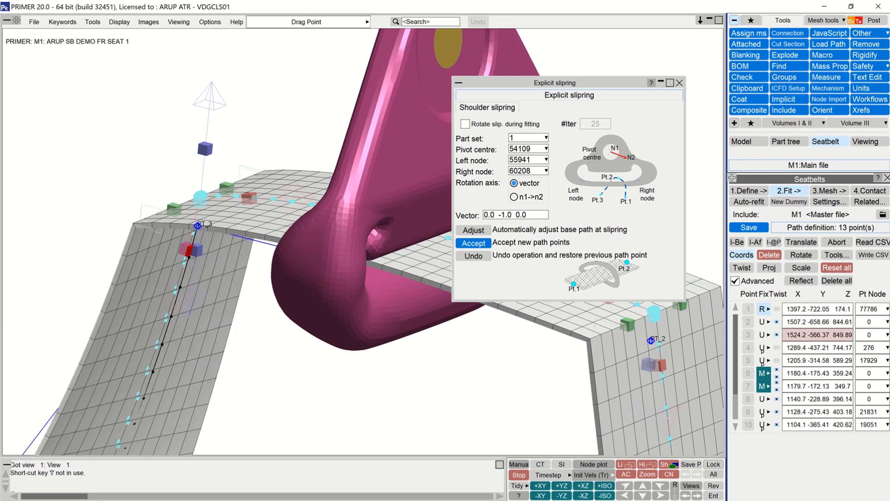
pyautogui.keyDown('ctrl'); pyautogui.keyDown('shift'); pyautogui.moveTo(410, 265); pyautogui.dragTo(205, 287, button='middle'); pyautogui.keyUp('shift'); pyautogui.keyUp('ctrl')
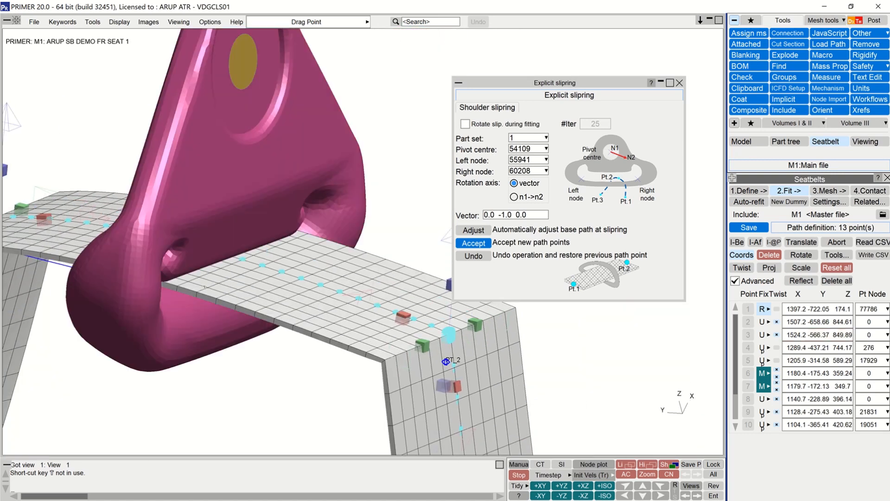
pyautogui.scroll(-1, 204, 287)
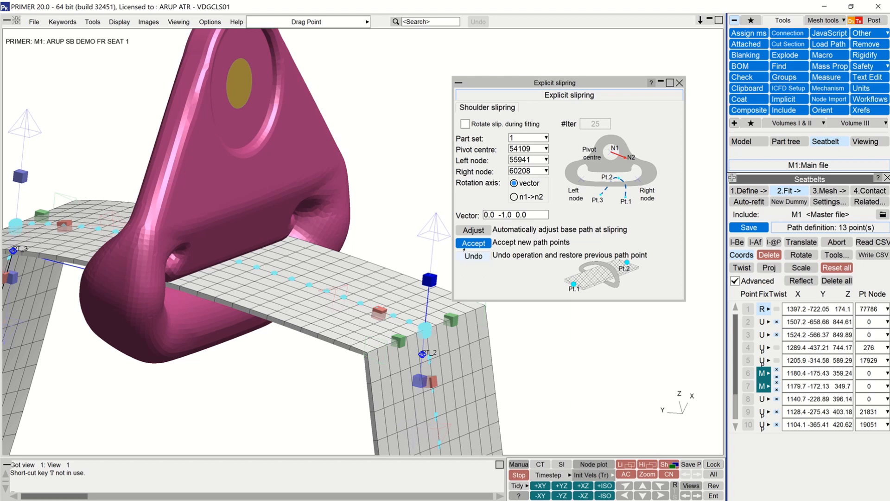
pyautogui.click(463, 250)
# Step: Save the adjusted belt path and start fitting all segments without rotating the slipring
pyautogui.keyDown('ctrl'); pyautogui.moveTo(237, 302); pyautogui.dragTo(483, 148); pyautogui.keyUp('ctrl')
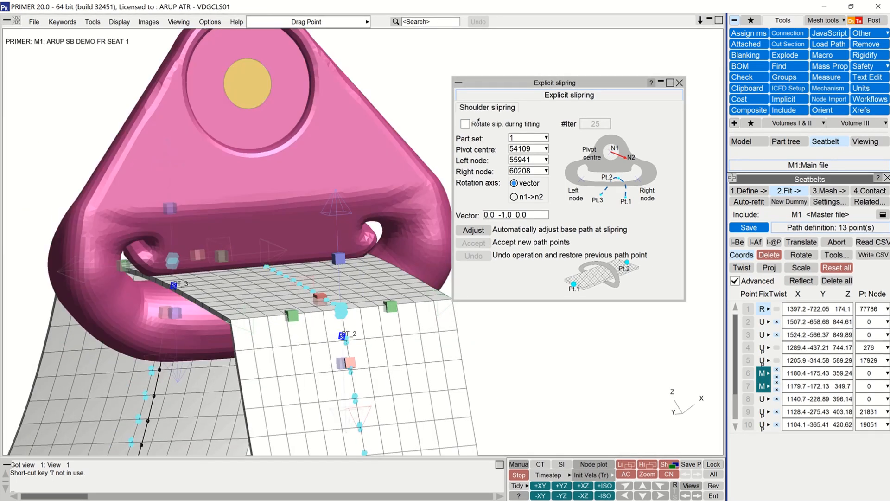
pyautogui.click(477, 126)
pyautogui.click(537, 125)
pyautogui.click(749, 227)
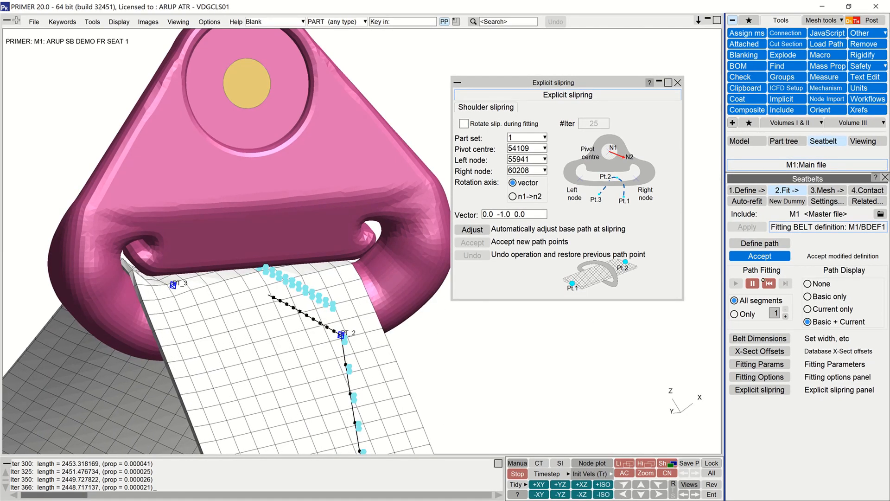
# Step: Enable slipring rotation during fitting with 3 iterations, continue the belt fit, and pause it
pyautogui.click(463, 123)
pyautogui.click(736, 283)
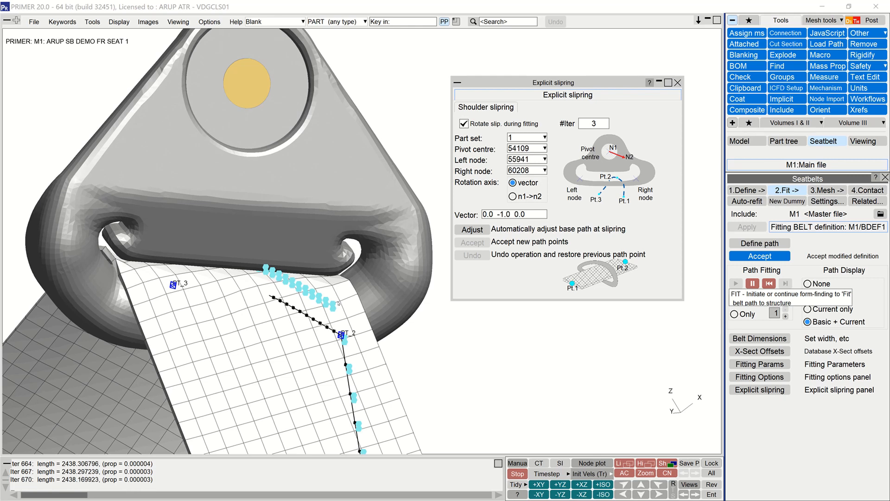
pyautogui.click(754, 284)
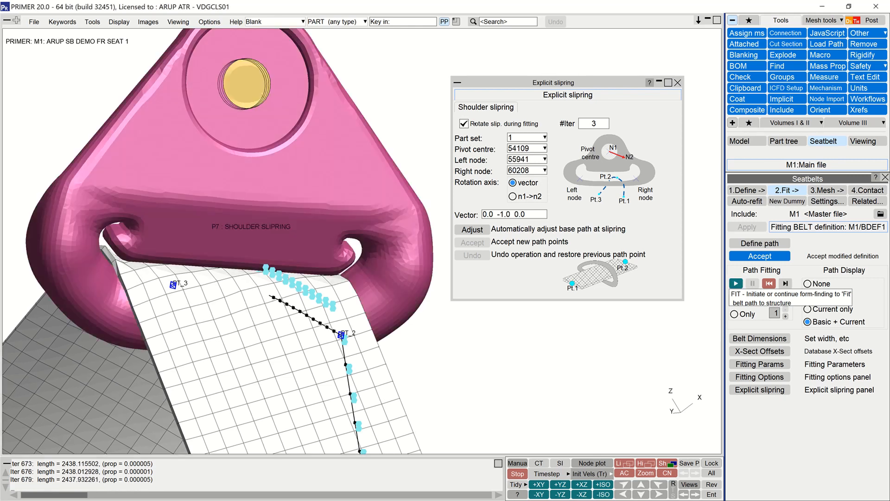
# Step: Continue the belt fit with slipring rotation disabled, pause it, and inspect the fitted belt around the dummy
pyautogui.click(734, 284)
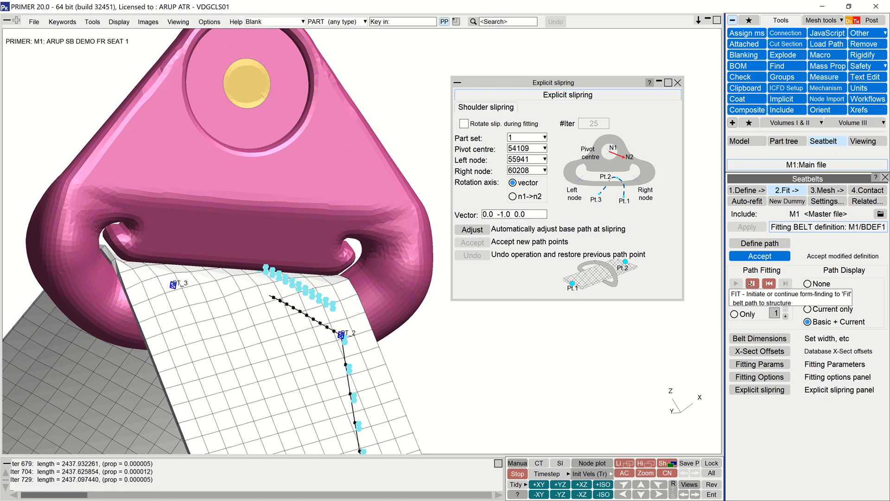
pyautogui.click(752, 284)
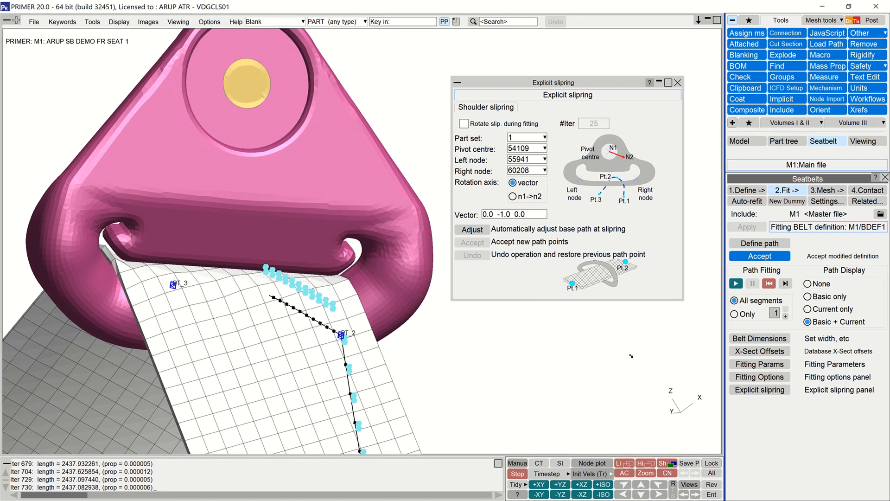
pyautogui.scroll(-6, 294, 210)
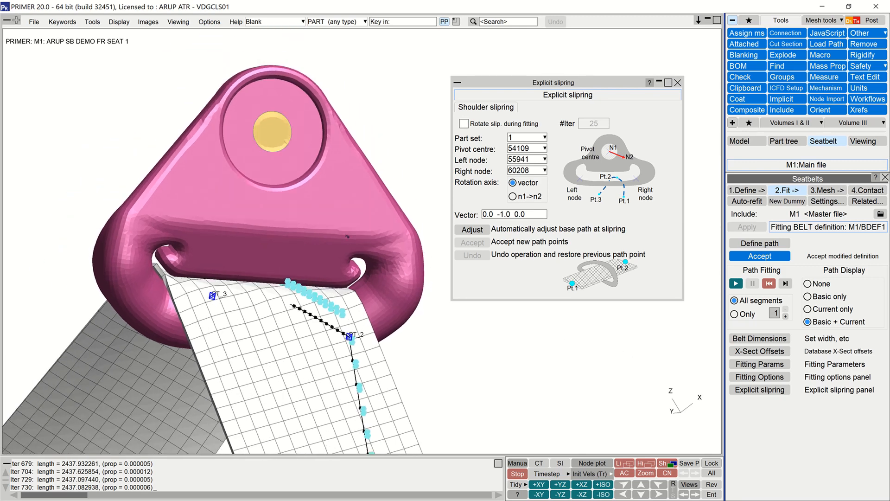
pyautogui.click(293, 209)
pyautogui.keyDown('ctrl'); pyautogui.keyDown('shift'); pyautogui.moveTo(293, 209); pyautogui.dragTo(245, 187, button='middle'); pyautogui.keyUp('shift'); pyautogui.keyUp('ctrl')
pyautogui.keyDown('ctrl'); pyautogui.keyDown('shift'); pyautogui.moveTo(185, 280); pyautogui.dragTo(138, 373); pyautogui.keyUp('shift'); pyautogui.keyUp('ctrl')
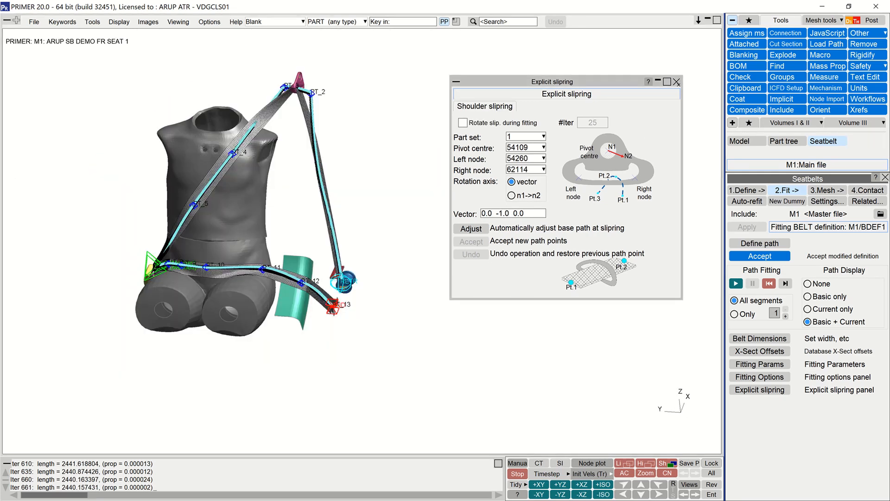
# Step: Close the explicit slipring settings, accept the modified belt definition, and open the meshing stage
pyautogui.click(677, 83)
pyautogui.click(766, 256)
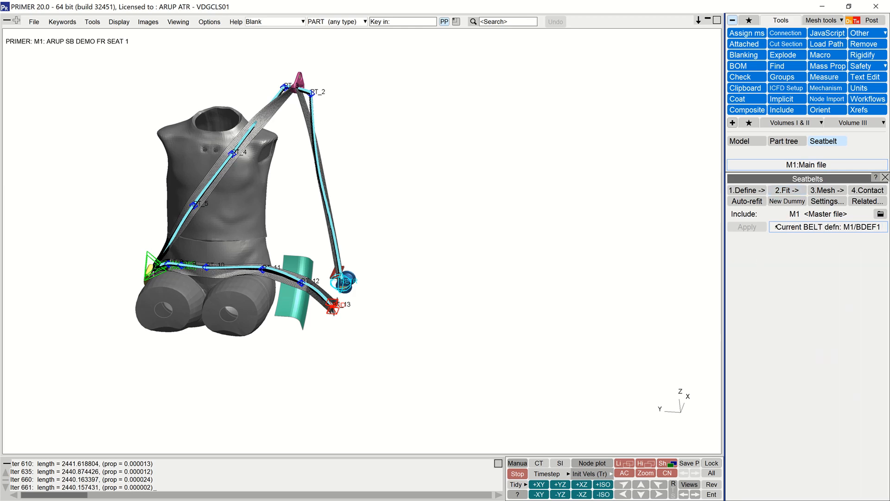
pyautogui.click(814, 190)
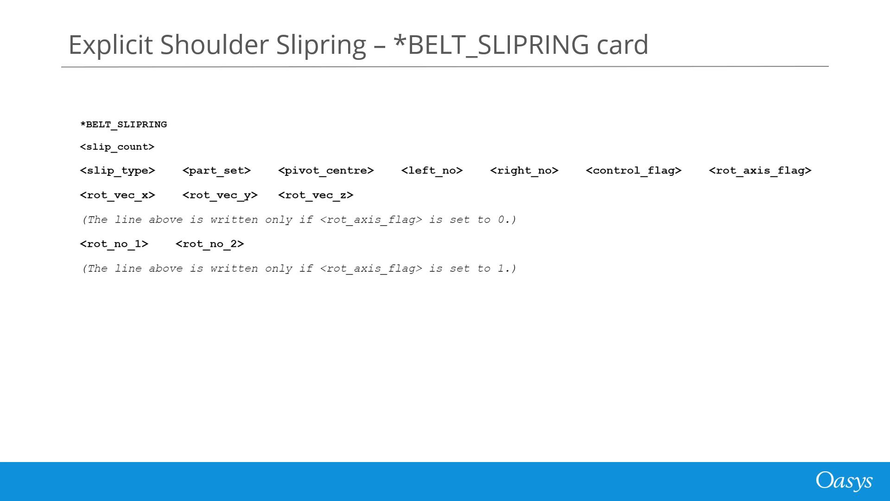
pyautogui.press('Right')
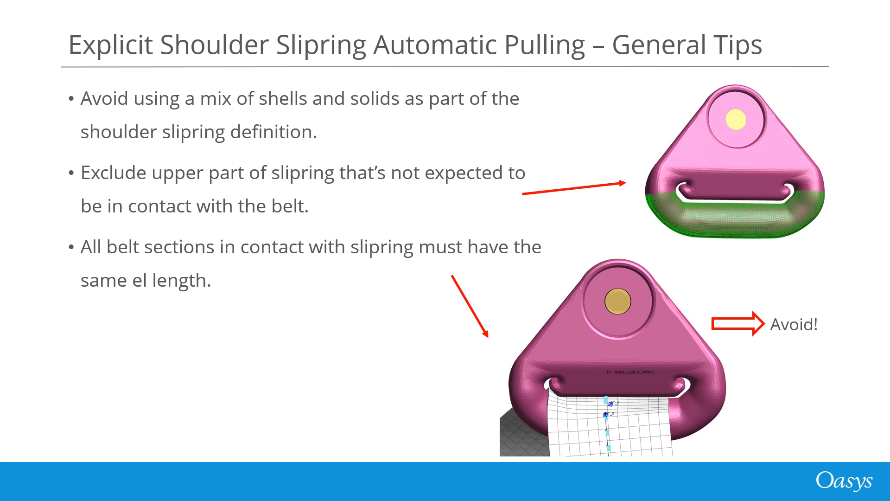